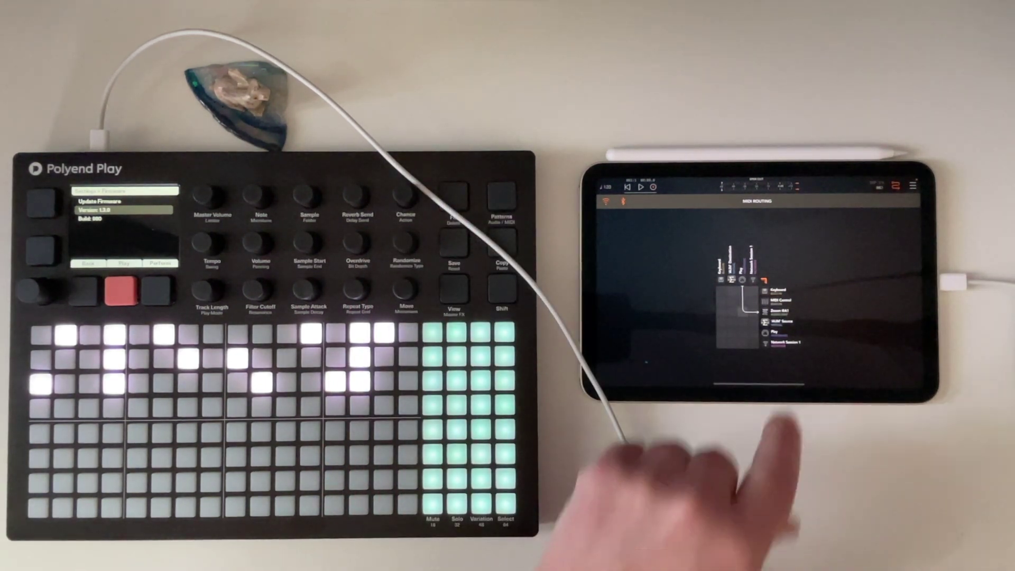
click(895, 186)
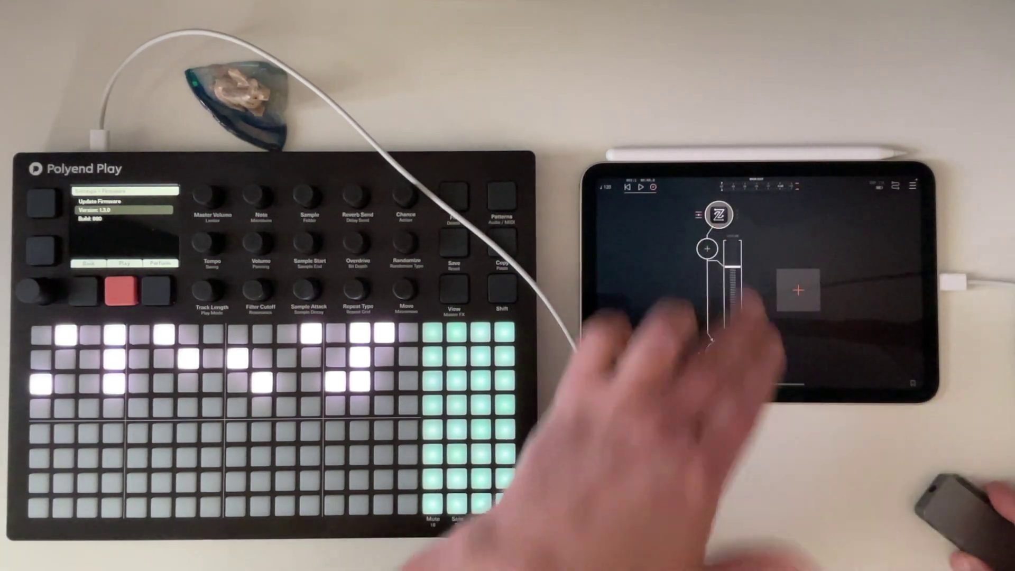
click(718, 248)
click(841, 302)
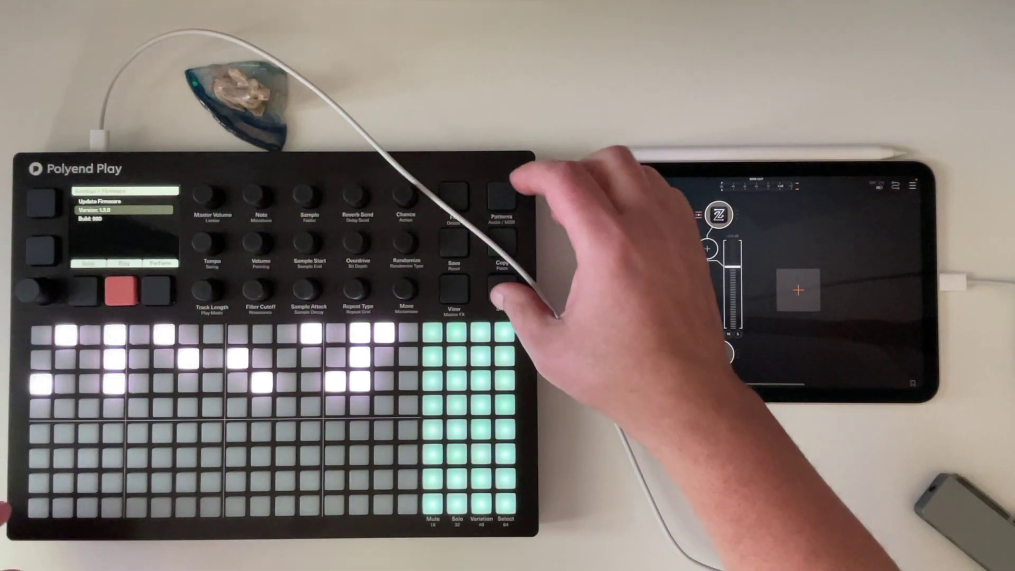
click(502, 288)
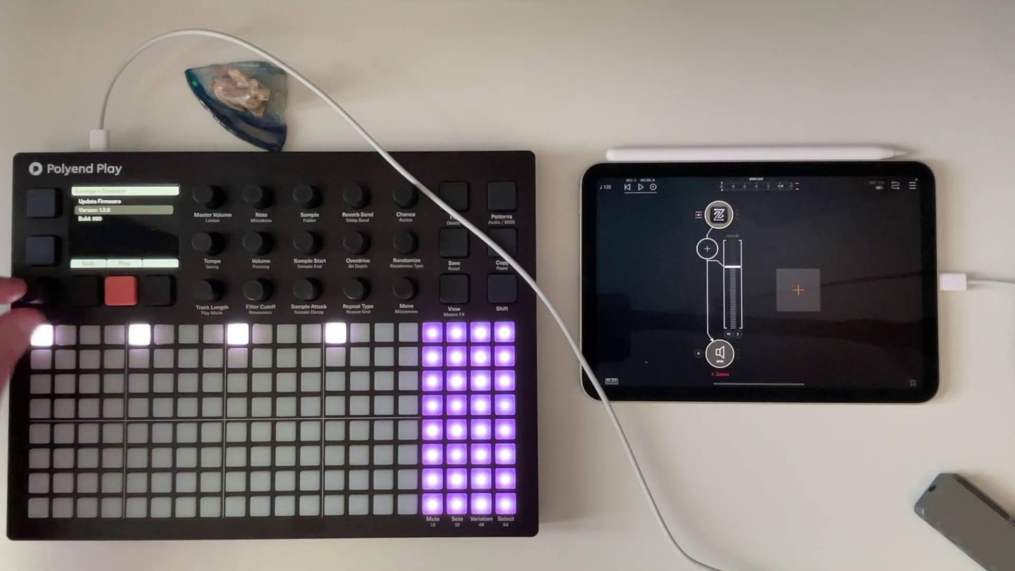